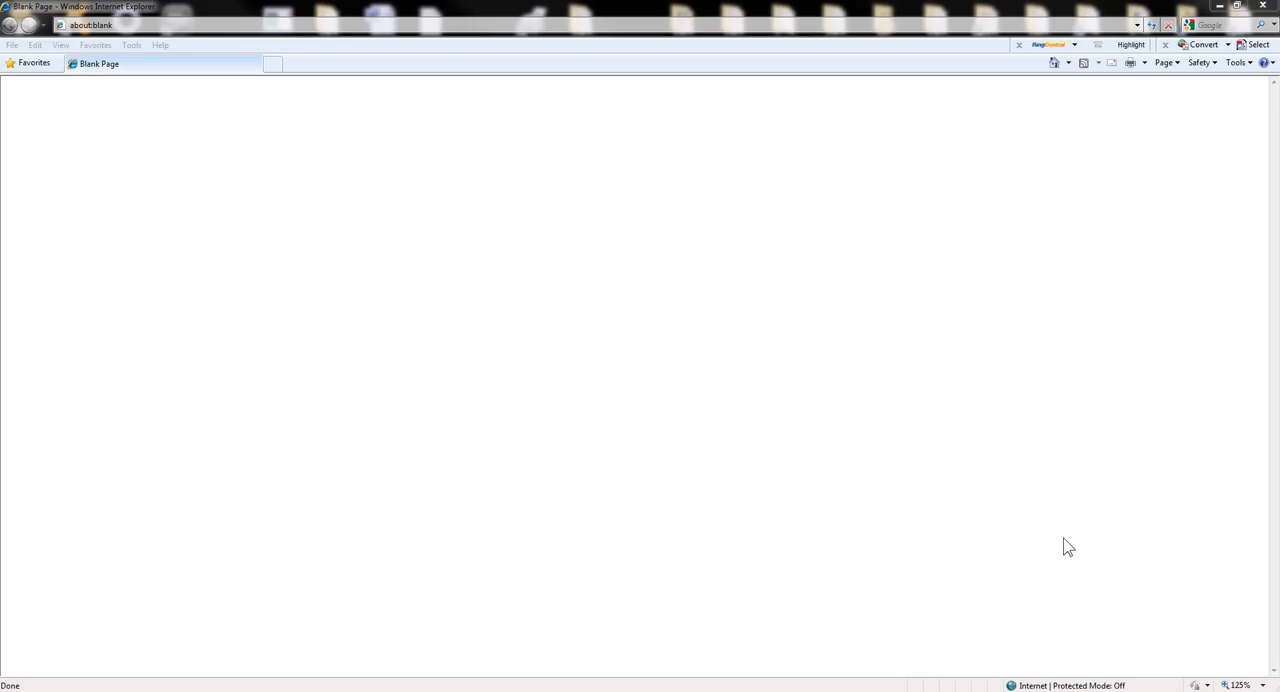
left_click(129, 24)
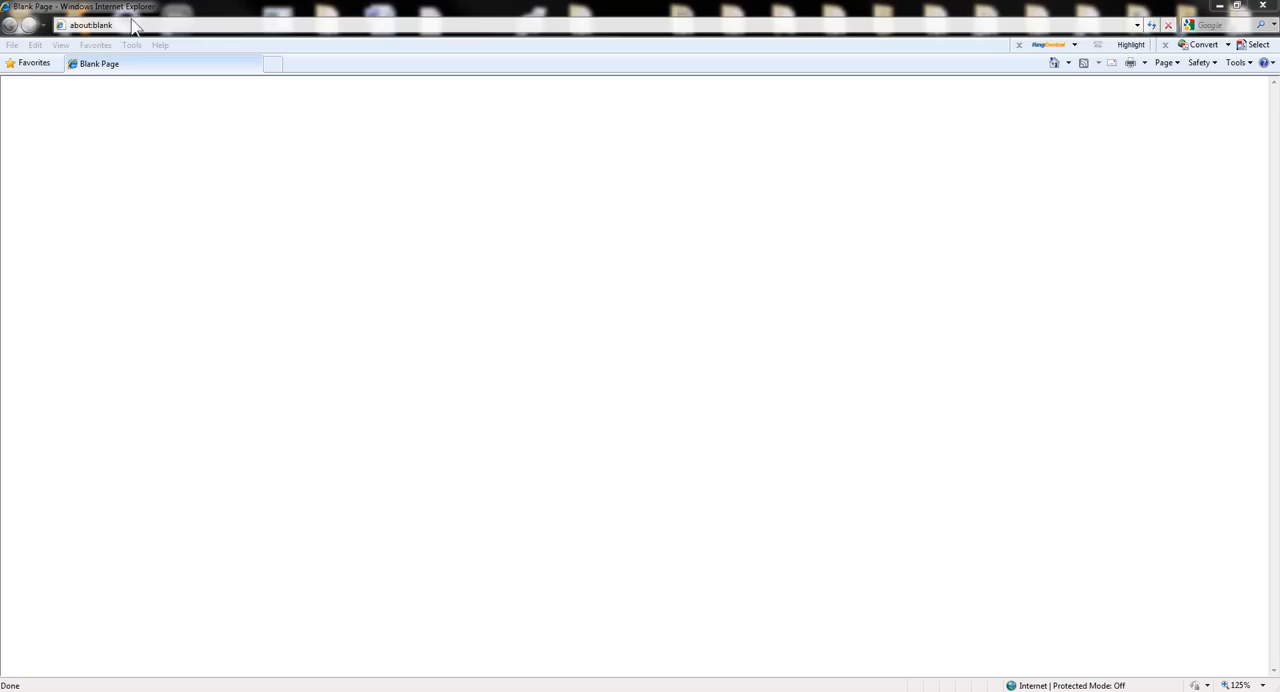
left_click(128, 22)
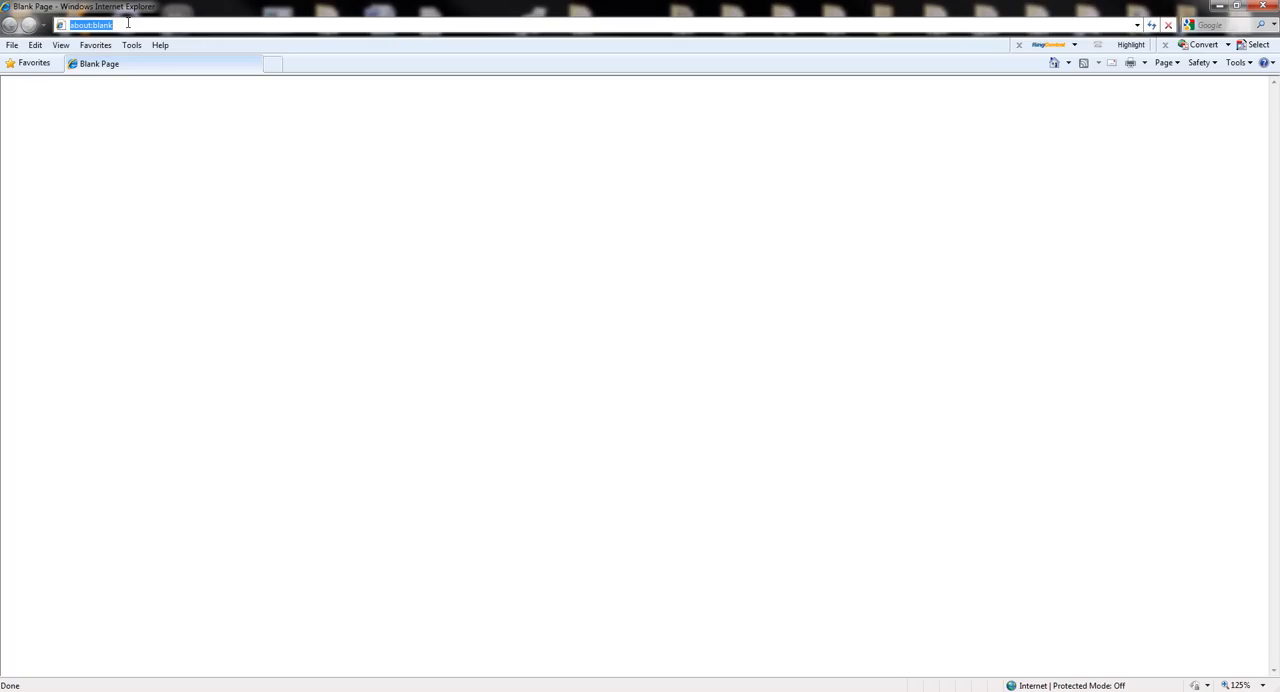
type("http://")
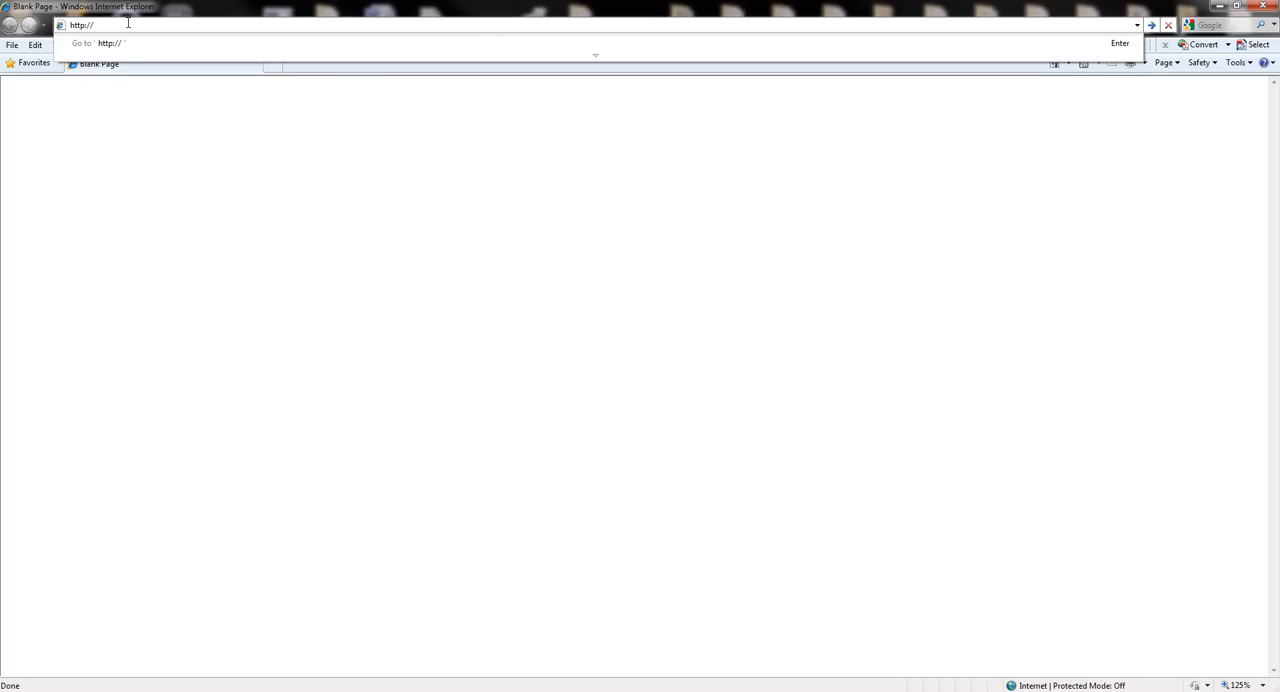
type("192")
key("Down")
key("Return")
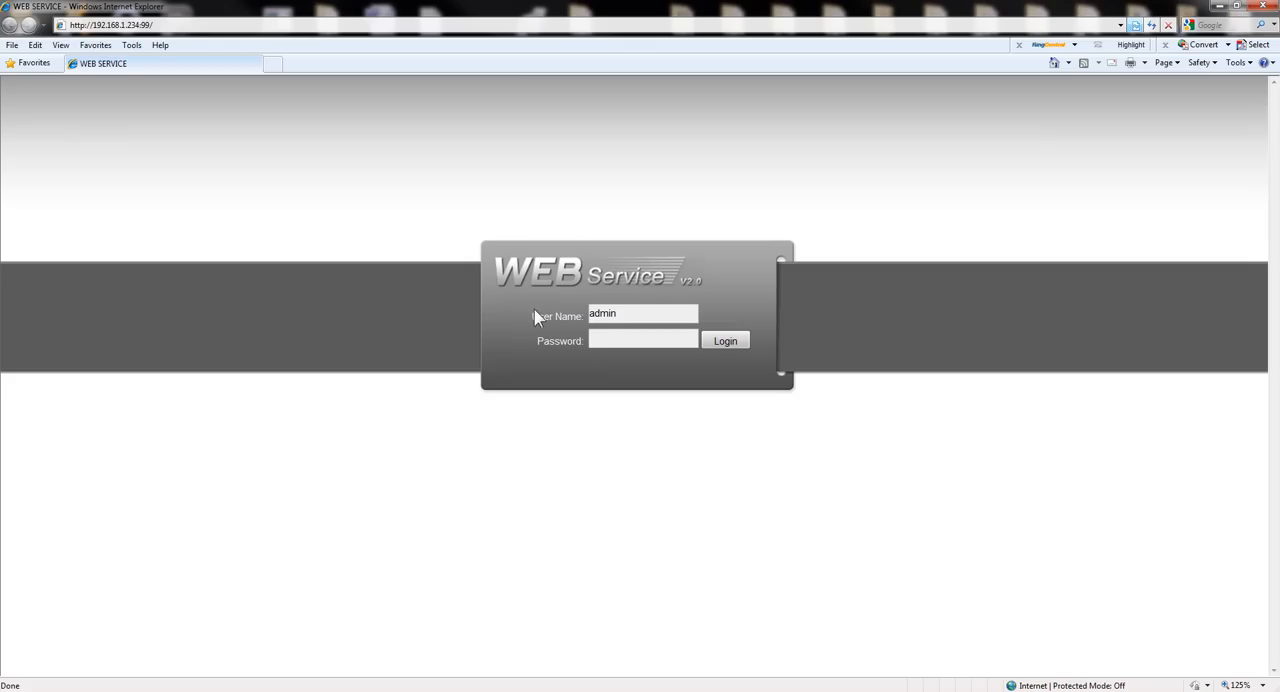
Log in to the DVR's web service with the account password.
left_click(598, 336)
type("admin")
key("Return")
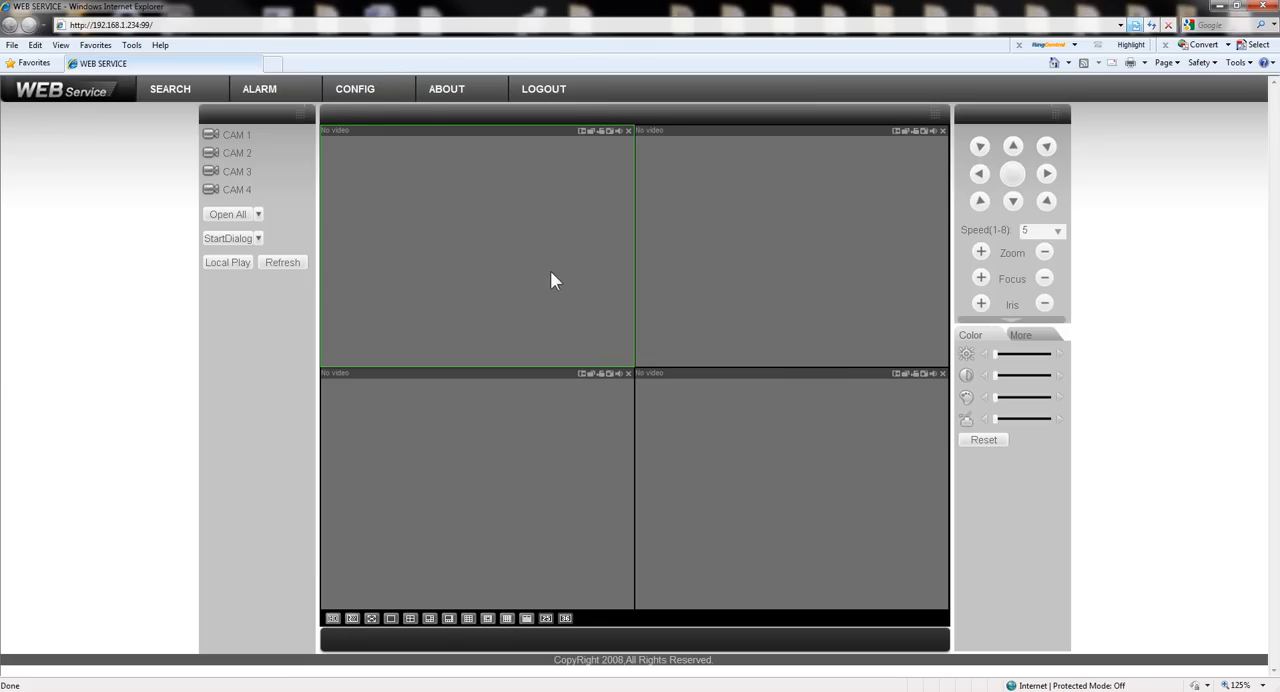
Open the DDNS network settings in the DVR configuration and set the DDNS type to Dyndns DDNS.
left_click(360, 91)
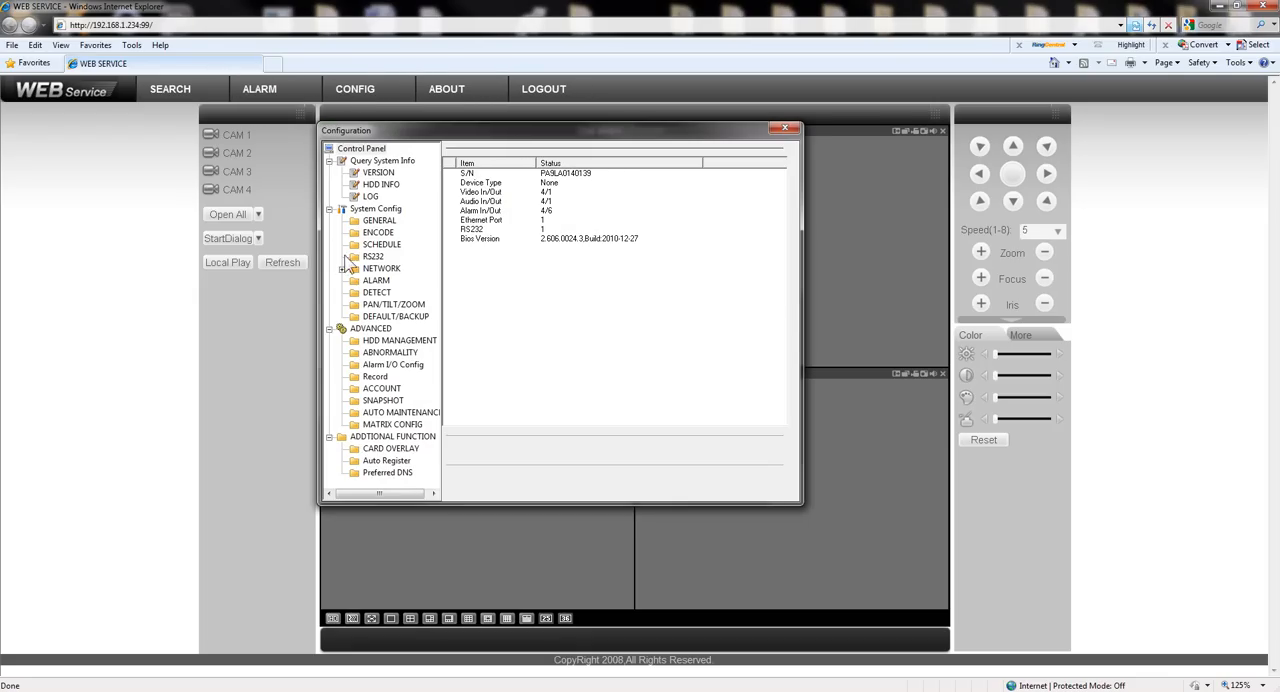
double_click(355, 271)
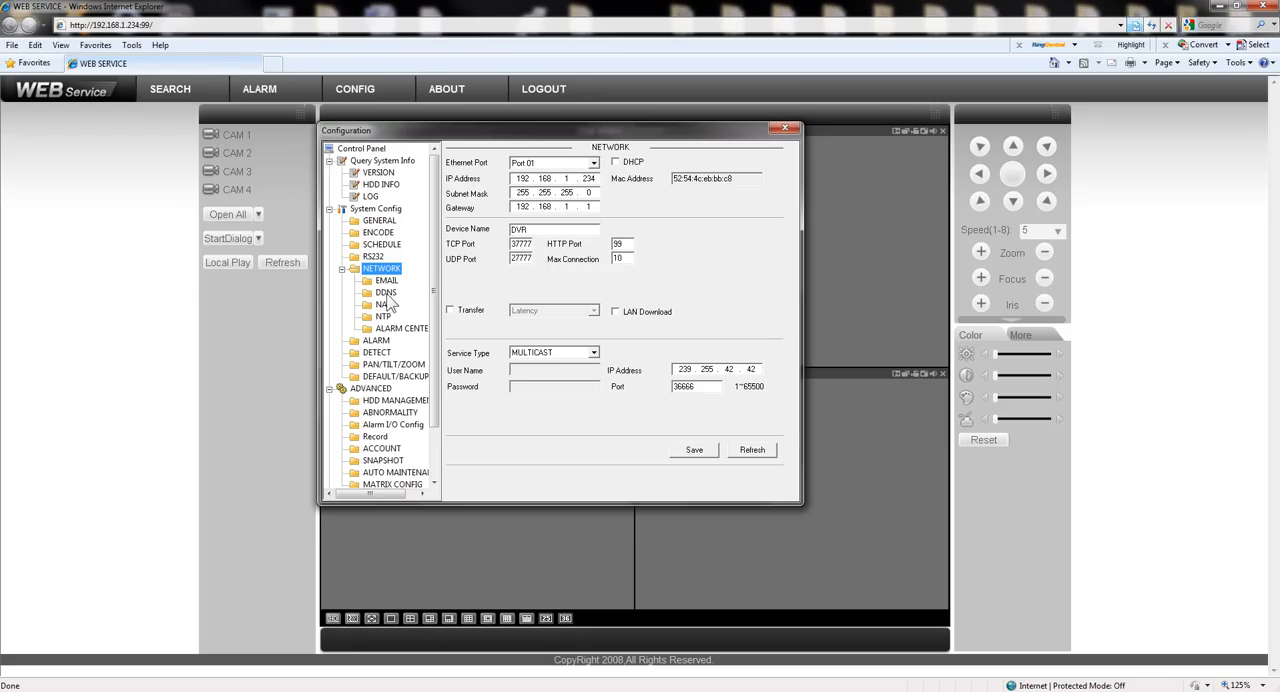
left_click(386, 292)
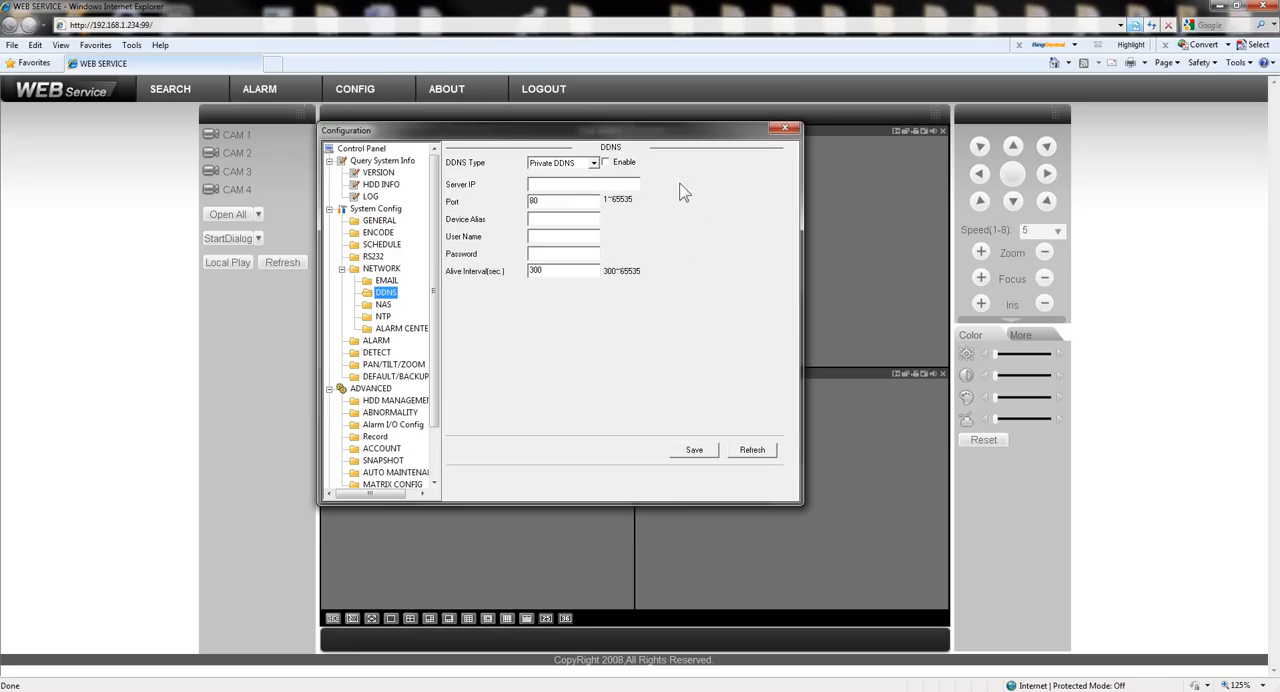
left_click(594, 163)
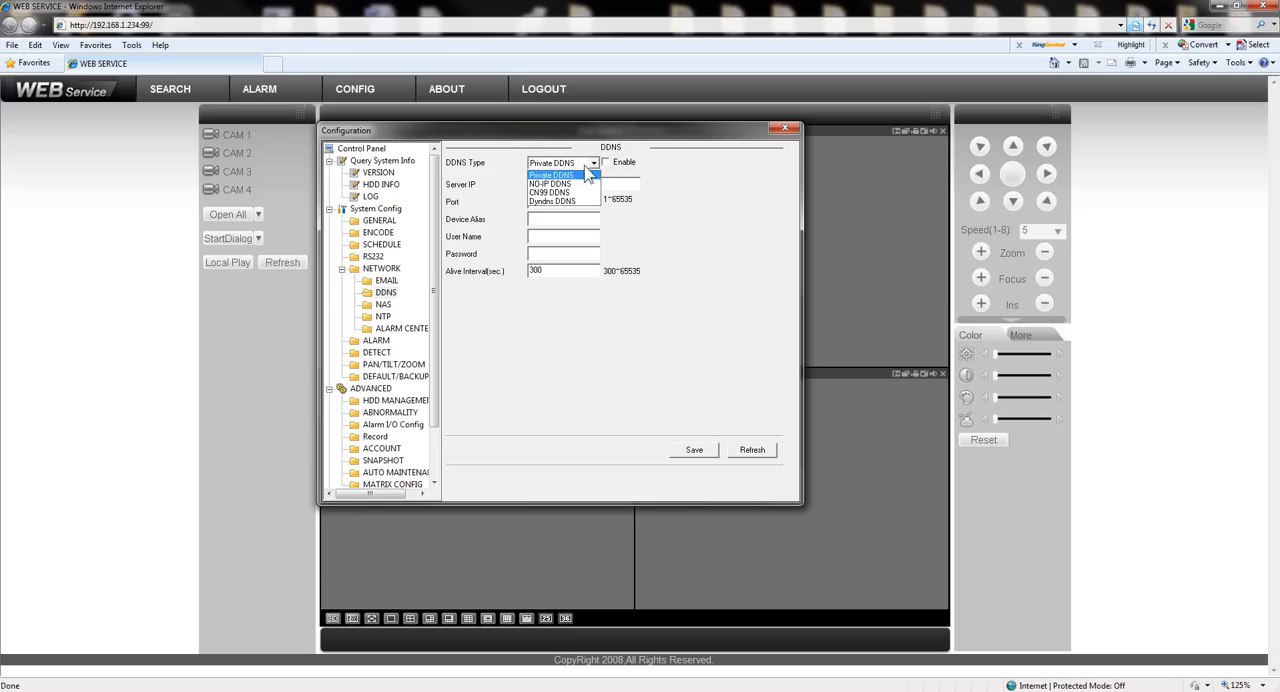
left_click(540, 203)
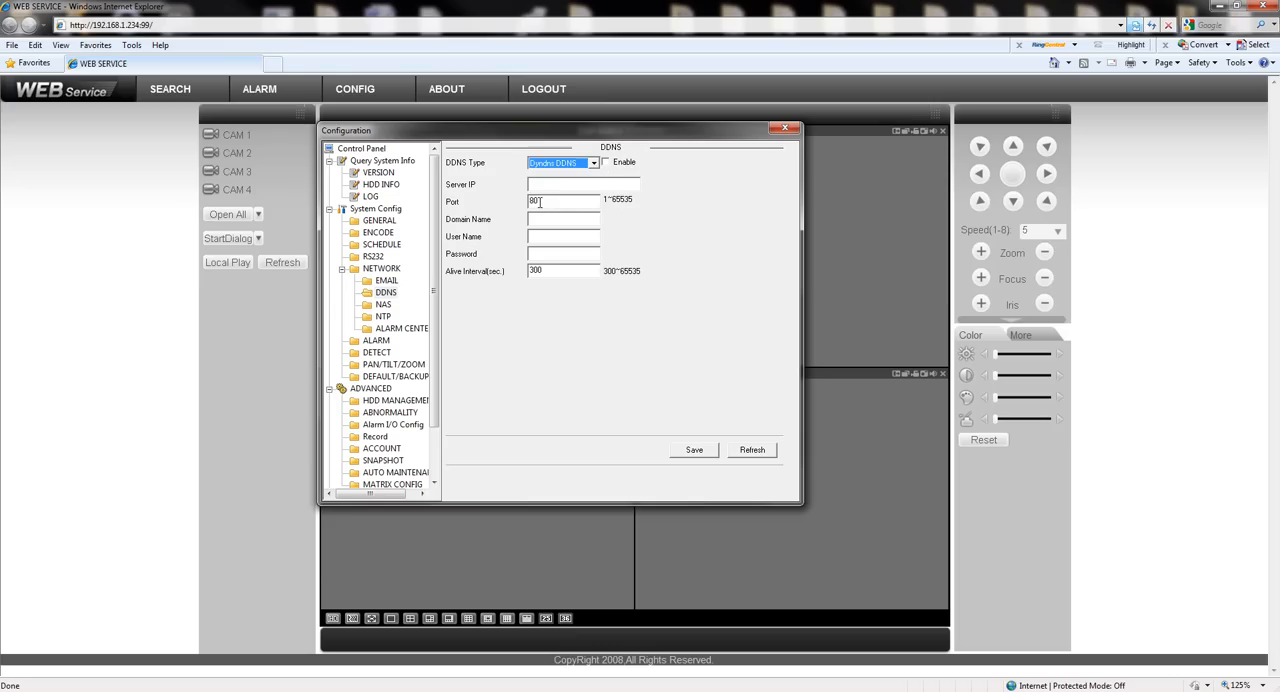
Enable DDNS and set the server IP to members.dyndns.org.
left_click(555, 185)
left_click(549, 201)
left_click(605, 163)
type("members.dyndns")
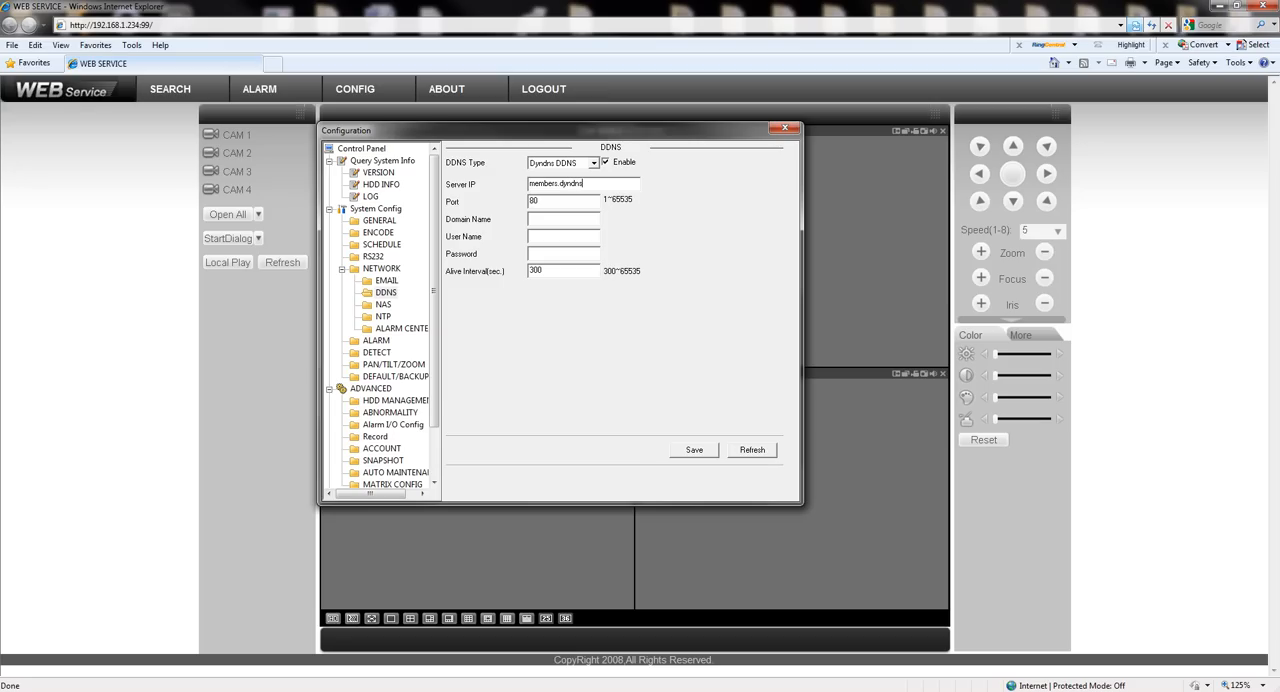
type(".org")
left_click_drag(547, 199, 530, 201)
left_click(542, 200)
left_click_drag(545, 200, 526, 201)
Set the DDNS domain name to mydvr.dyndns.org.
left_click(546, 219)
left_click(547, 218)
type("mycompa")
key("BackSpace")
key("BackSpace")
key("BackSpace")
key("BackSpace")
key("BackSpace")
type("dvr.dy")
type("ndns")
type(".org")
Enter myusername and the account password as the DDNS credentials and save the DDNS settings.
type("my")
type("username")
left_click(550, 253)
type("********")
left_click(692, 452)
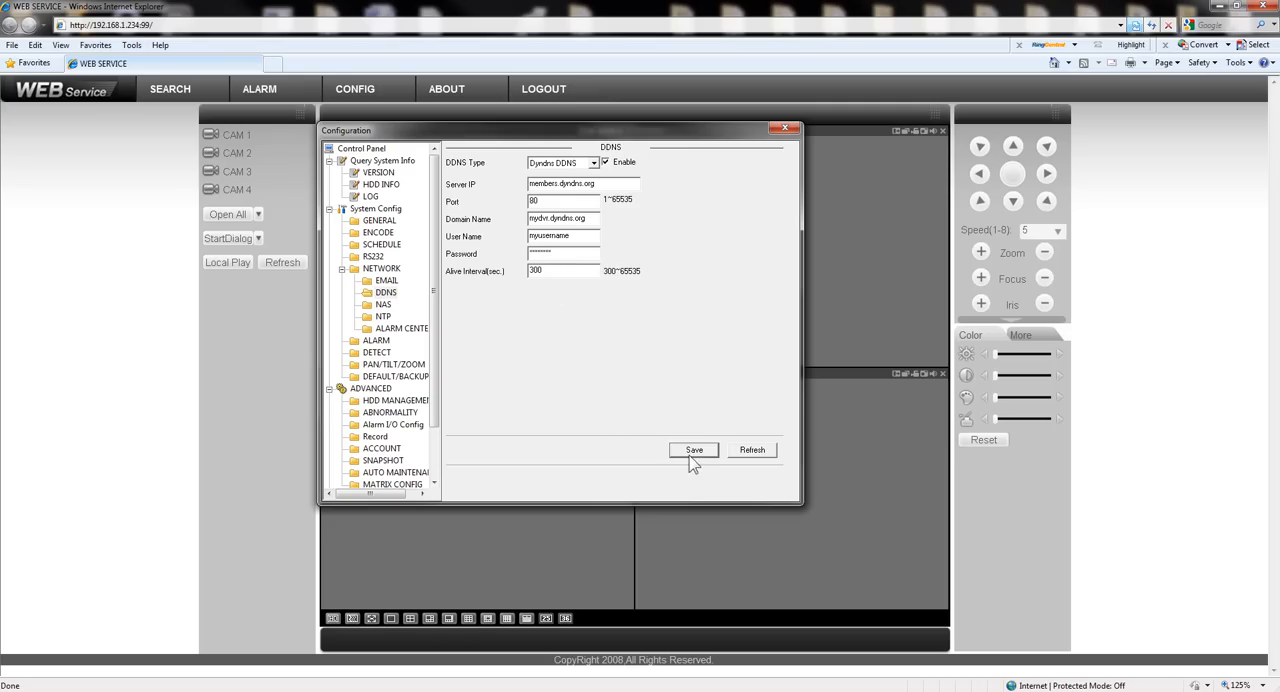